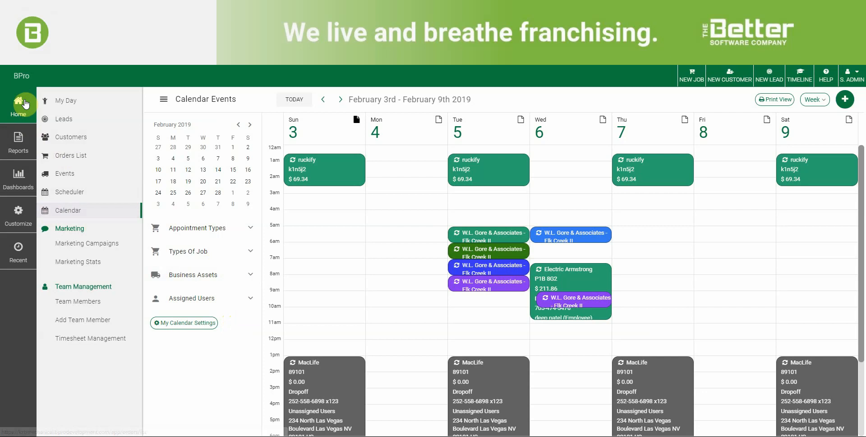
- Collapse the side navigation menu and bring up My Calendar Settings
left_click(23, 107)
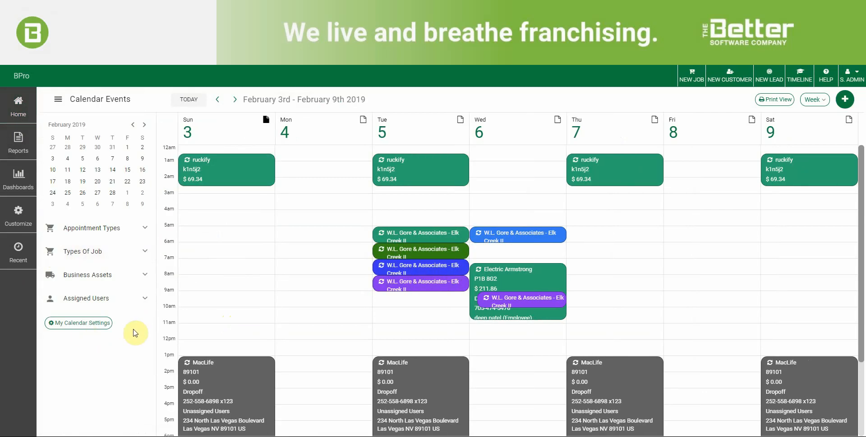
left_click(101, 324)
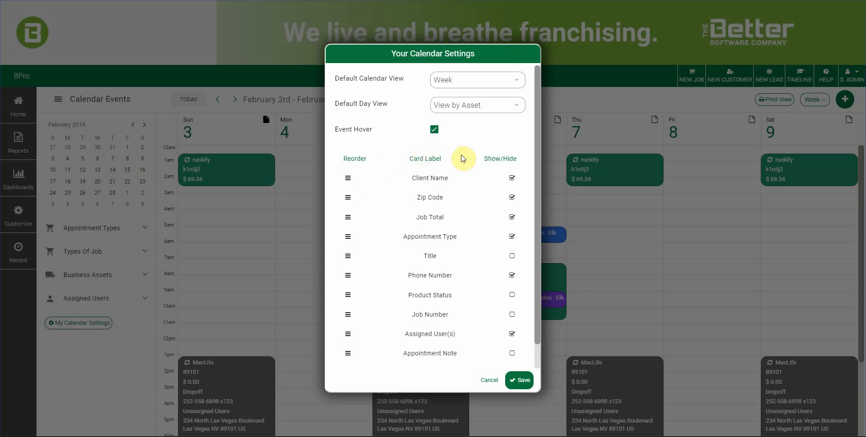
- Show the Default Calendar View choices: Week, 4 Days, Day and Month Agenda View
left_click(516, 84)
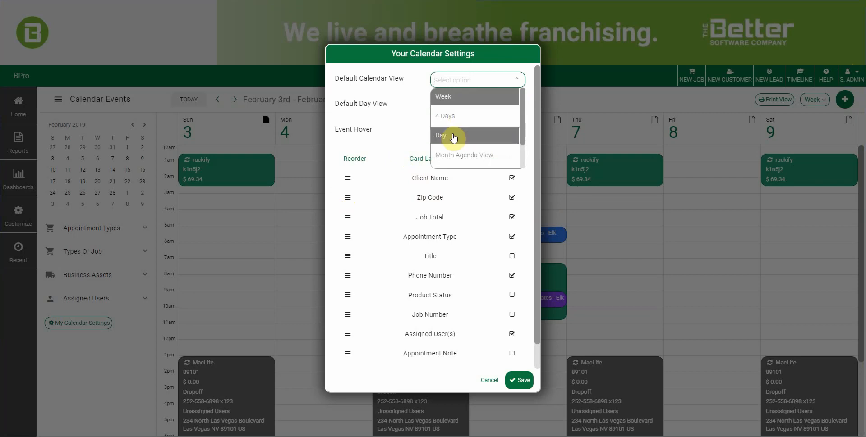
scroll(455, 142, "down", 2)
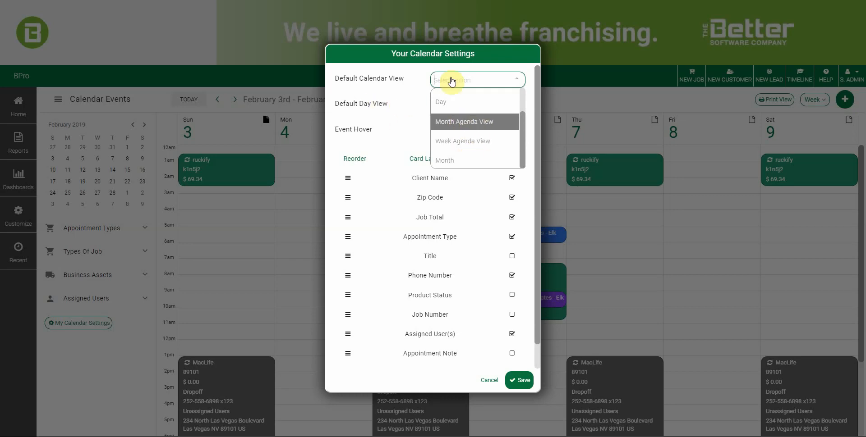
left_click(446, 102)
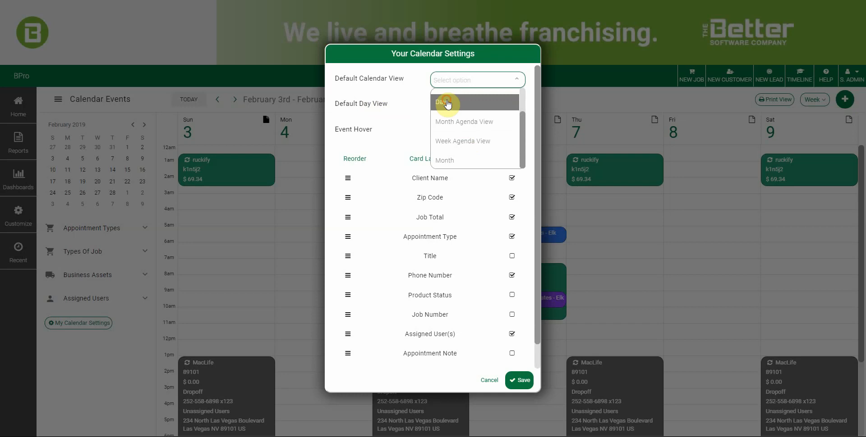
left_click(486, 81)
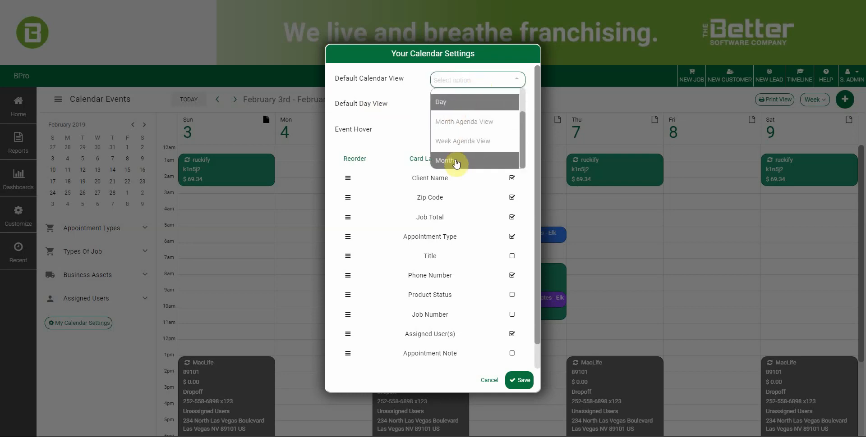
scroll(457, 145, "up", 3)
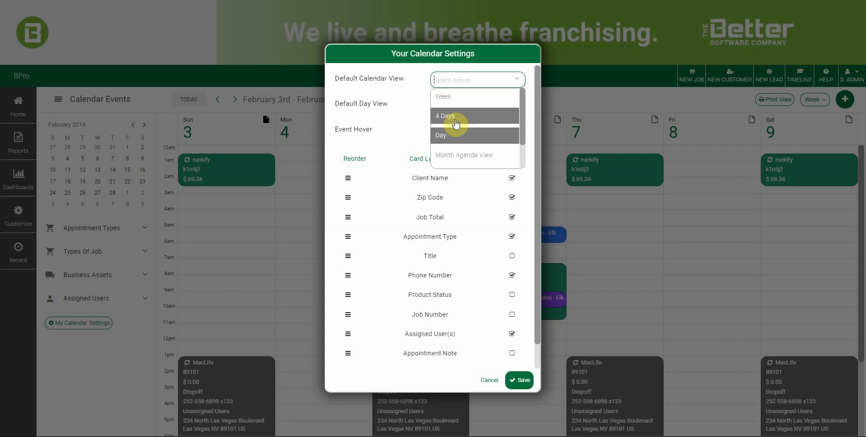
left_click(448, 96)
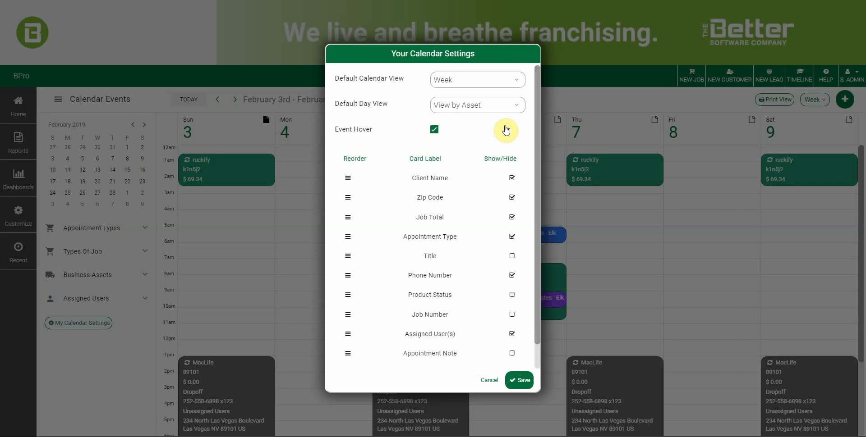
left_click(512, 106)
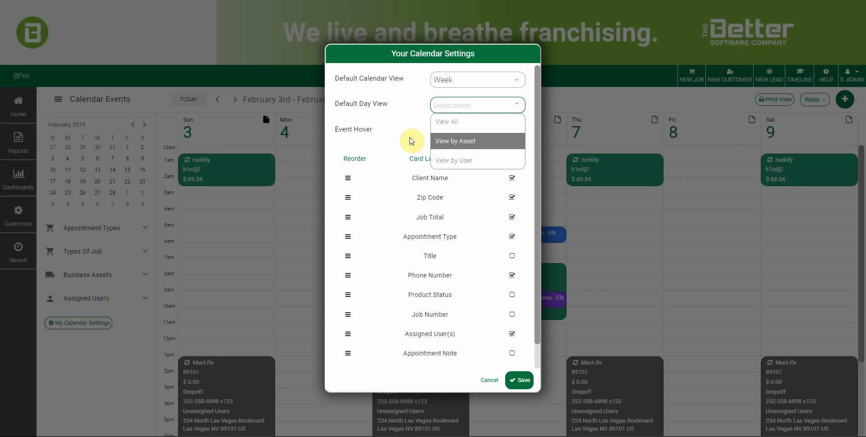
- Close the Default Day View list, keeping View by Asset selected
key("Return")
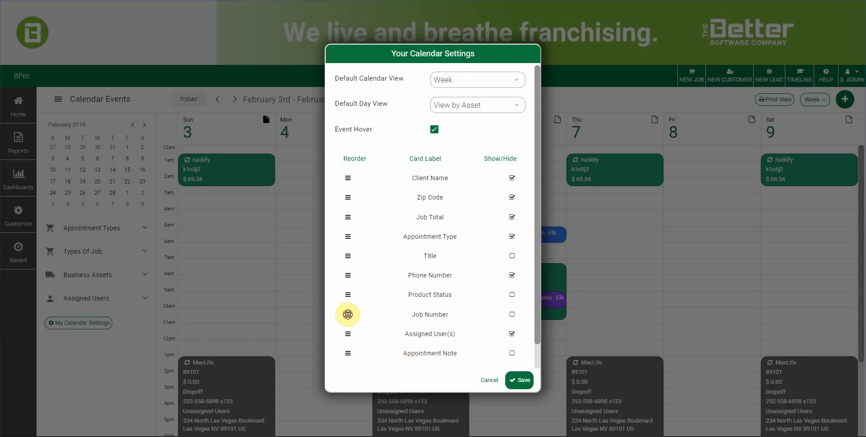
- Reorder card labels to Client Name, Phone Number, Job Total, Assigned User(s), Zip Code, Appointment Type
left_click_drag(348, 315, 346, 179)
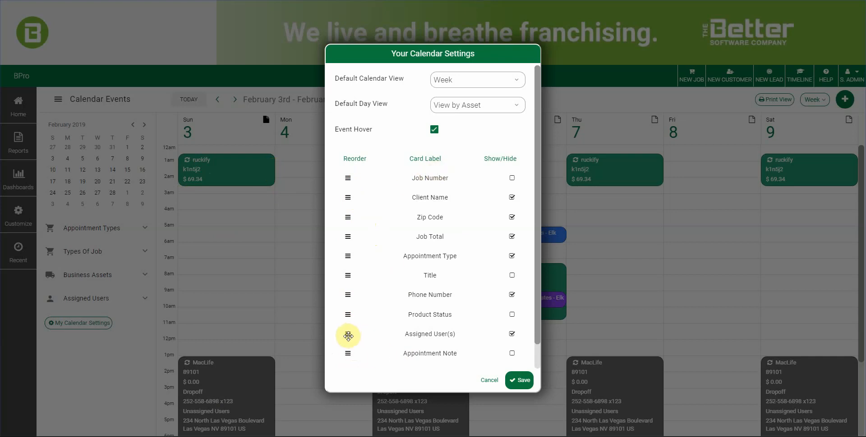
left_click_drag(348, 336, 351, 181)
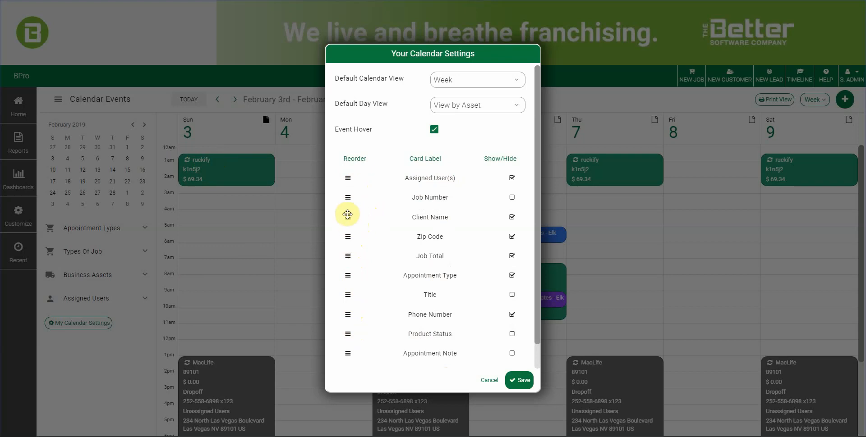
left_click_drag(348, 217, 348, 180)
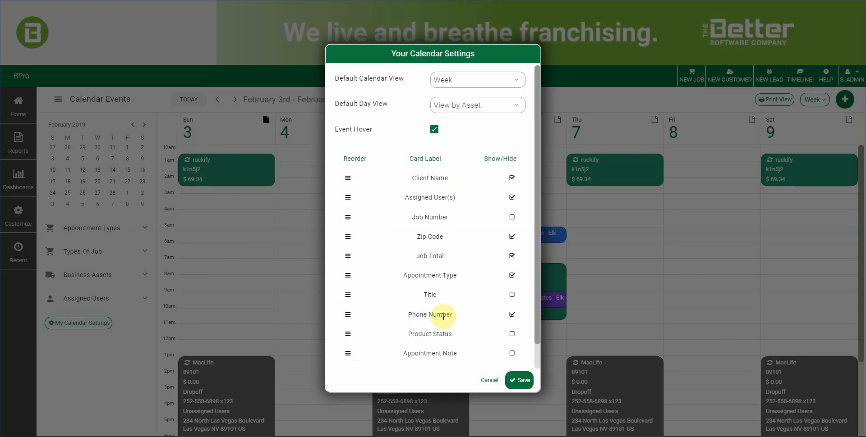
left_click_drag(348, 315, 345, 197)
scroll(390, 333, "down", 1)
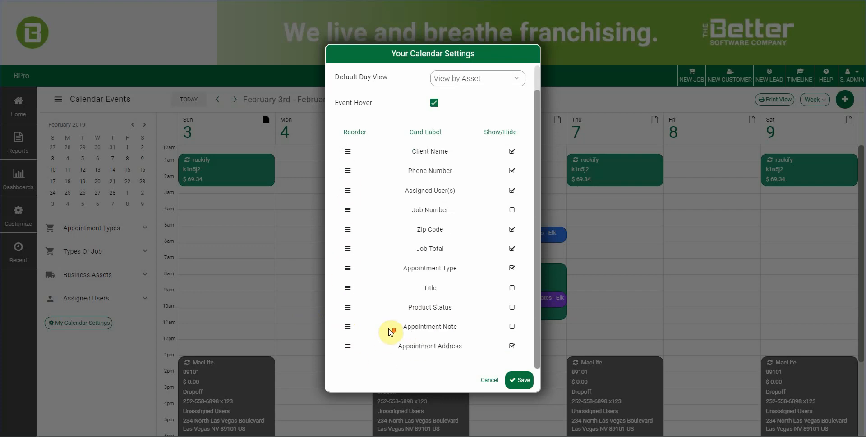
left_click_drag(347, 243, 347, 194)
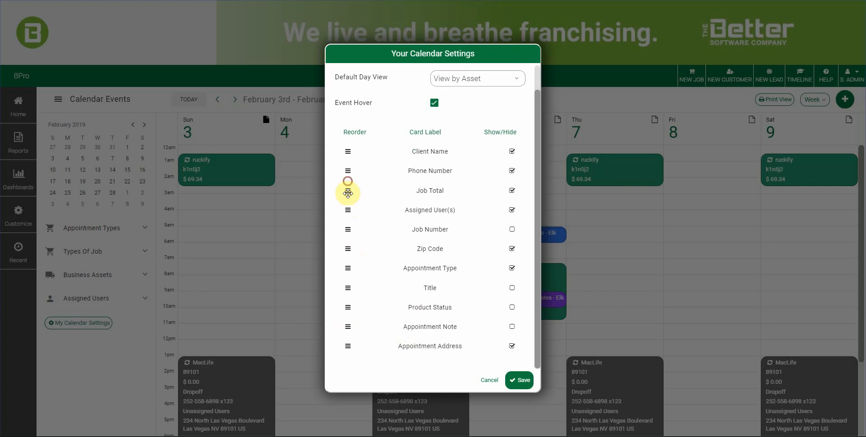
scroll(419, 356, "up", 1)
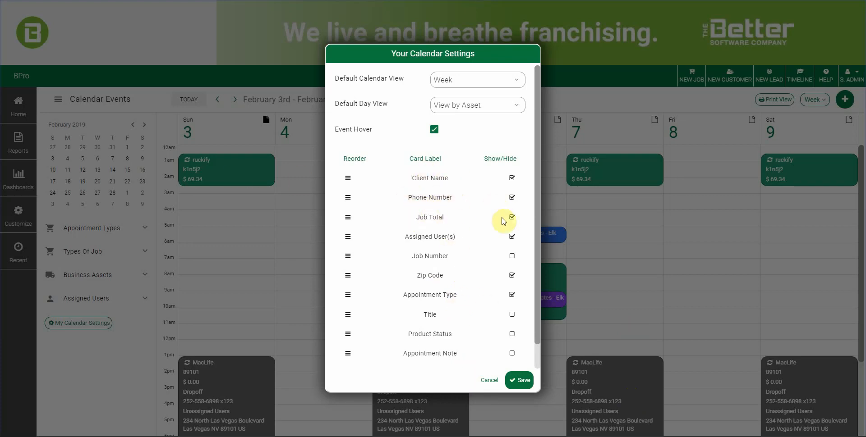
- Save the card label order, check the Ram rebel 7-8 event, then reopen calendar settings
left_click(522, 384)
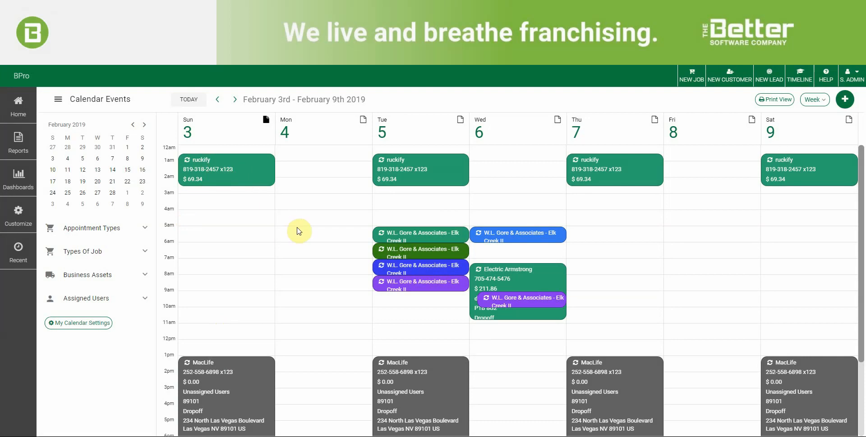
left_click(430, 267)
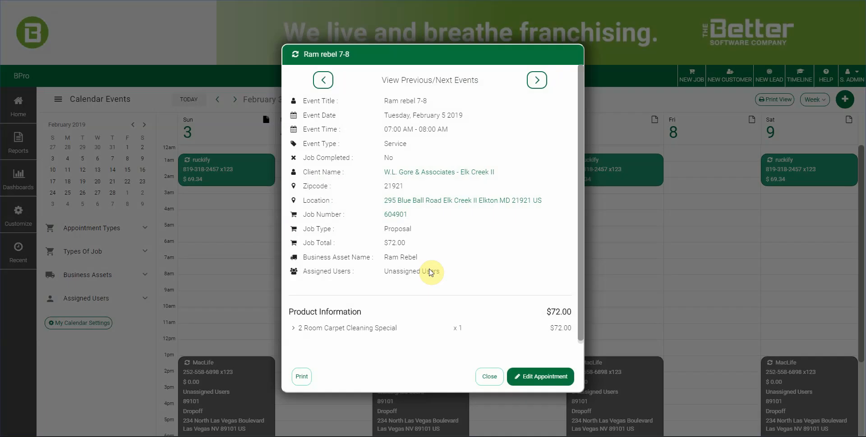
left_click(489, 377)
left_click(77, 322)
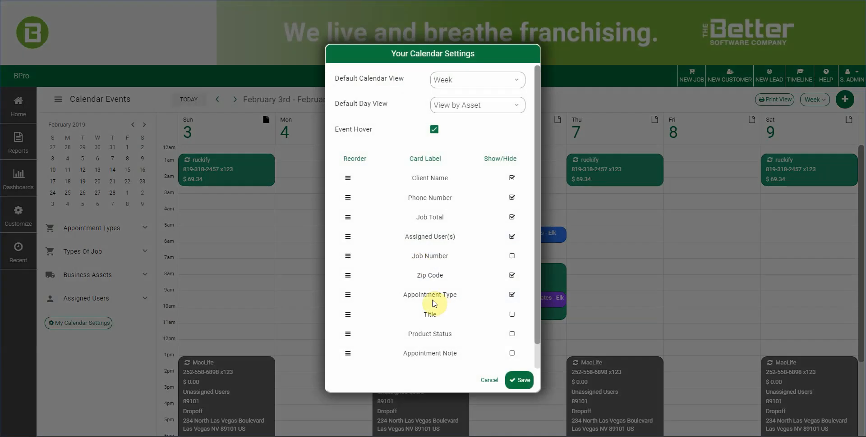
- Move Zip Code to second and Appointment Address to third, right below Client Name
left_click_drag(348, 275, 346, 199)
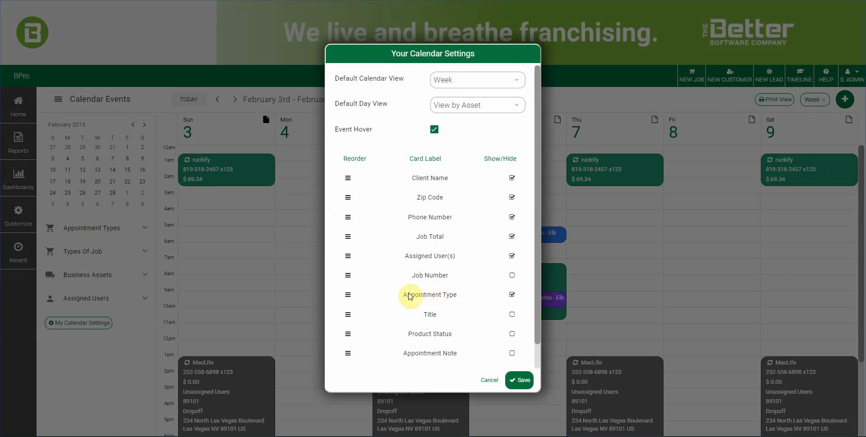
scroll(414, 342, "down", 1)
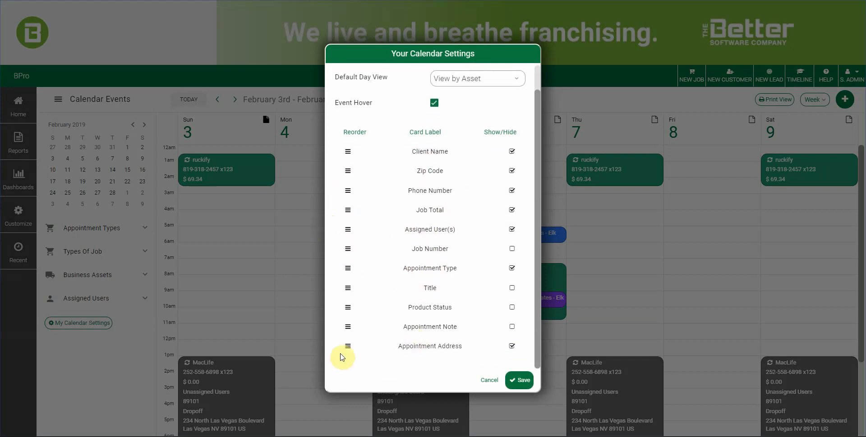
left_click_drag(347, 347, 349, 184)
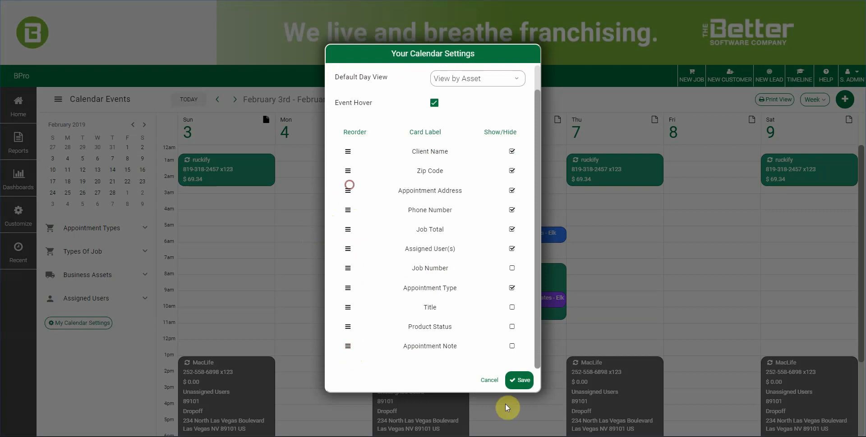
- Save the calendar settings and view the Raptor 8-9 event details
left_click(522, 381)
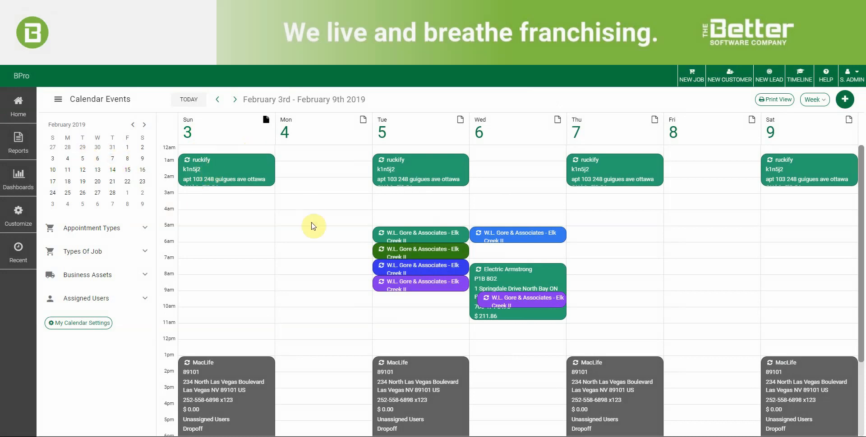
left_click(414, 284)
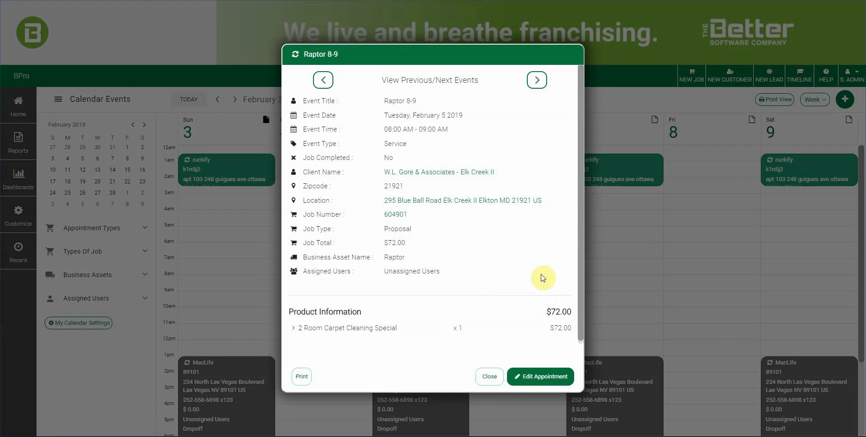
- Cancel printing the Raptor 8-9 event and close its details
left_click(302, 377)
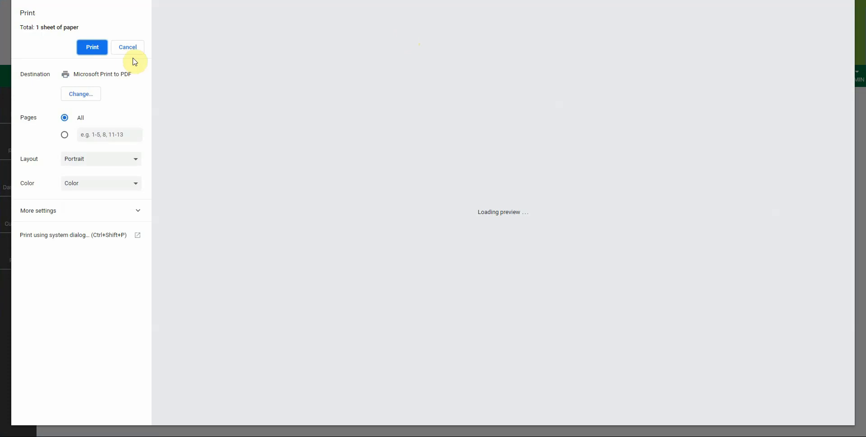
left_click(134, 49)
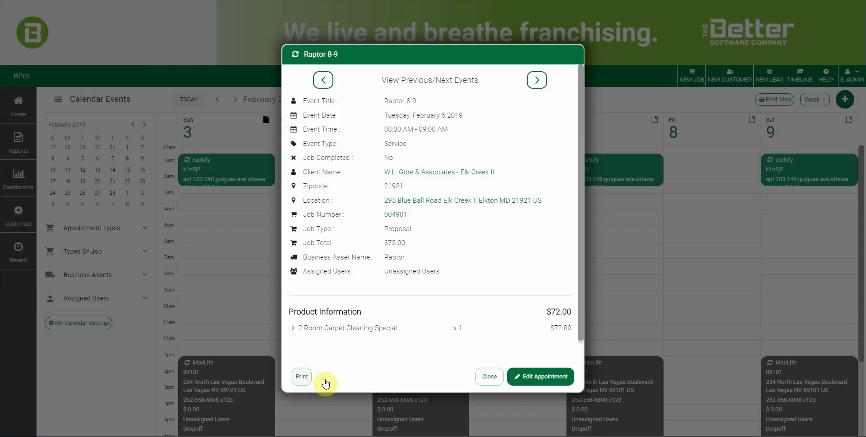
left_click(483, 378)
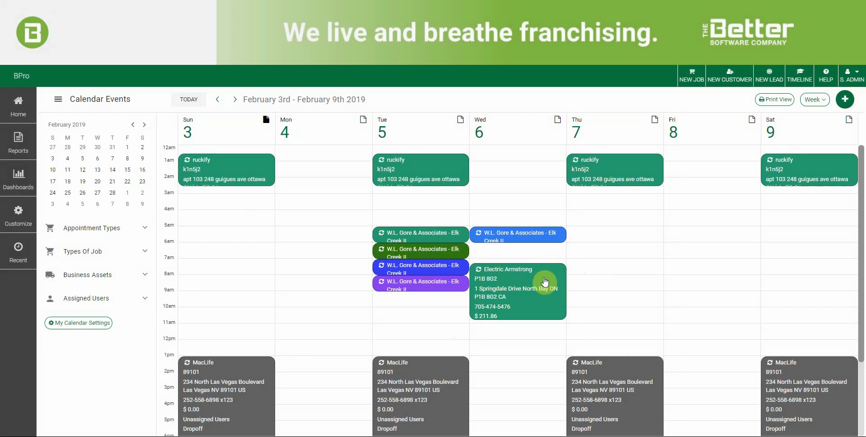
left_click(545, 282)
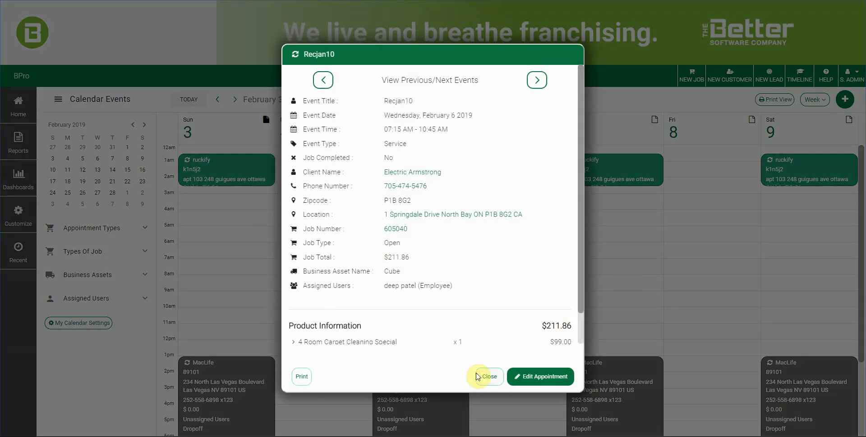
left_click(498, 380)
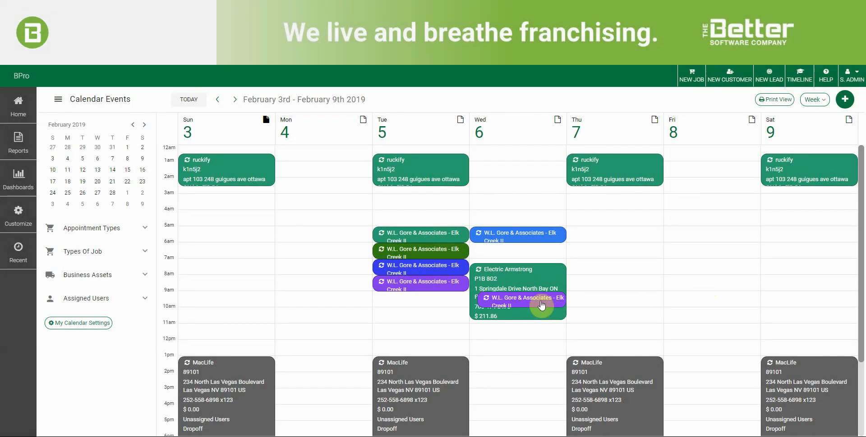